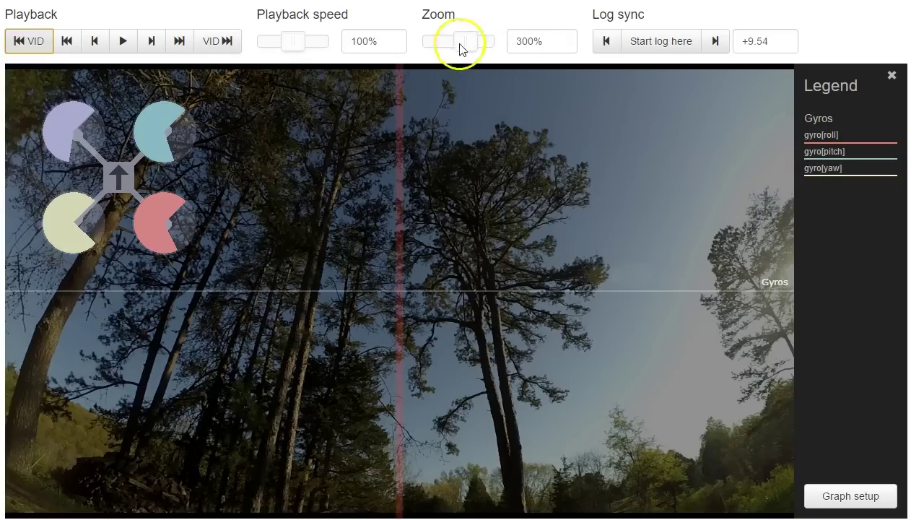
- Zoom the graph out to 10% and scrub back and forth through the gyro roll, pitch and yaw traces
left_click_drag(460, 41, 420, 43)
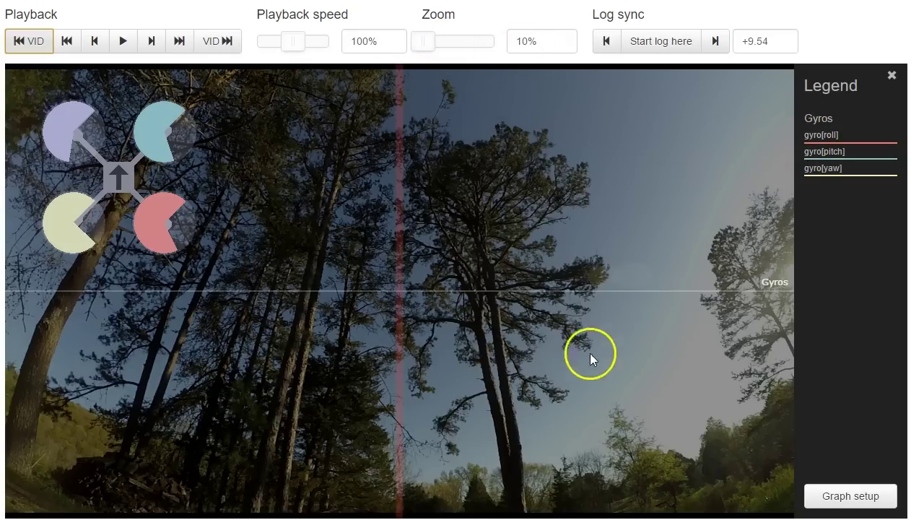
left_click_drag(481, 484, 909, 372)
left_click_drag(481, 324, 639, 328)
left_click_drag(317, 340, 116, 332)
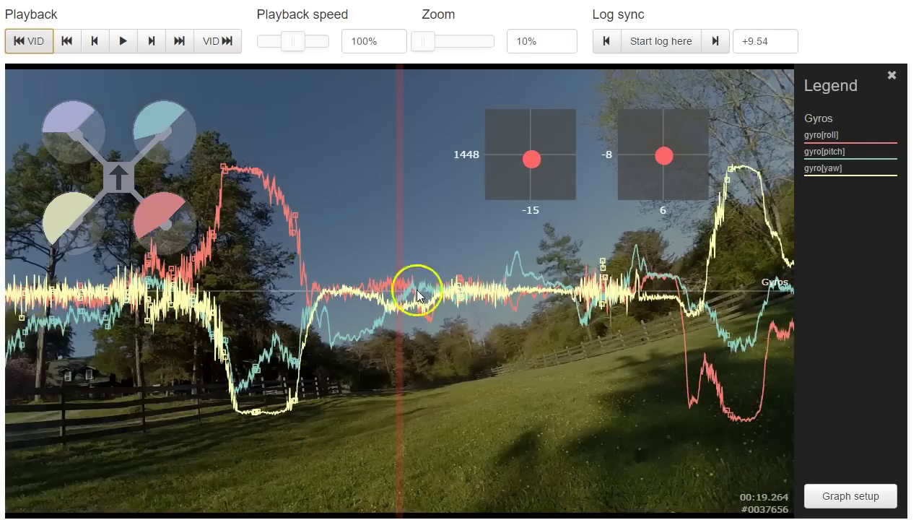
left_click_drag(516, 334, 483, 338)
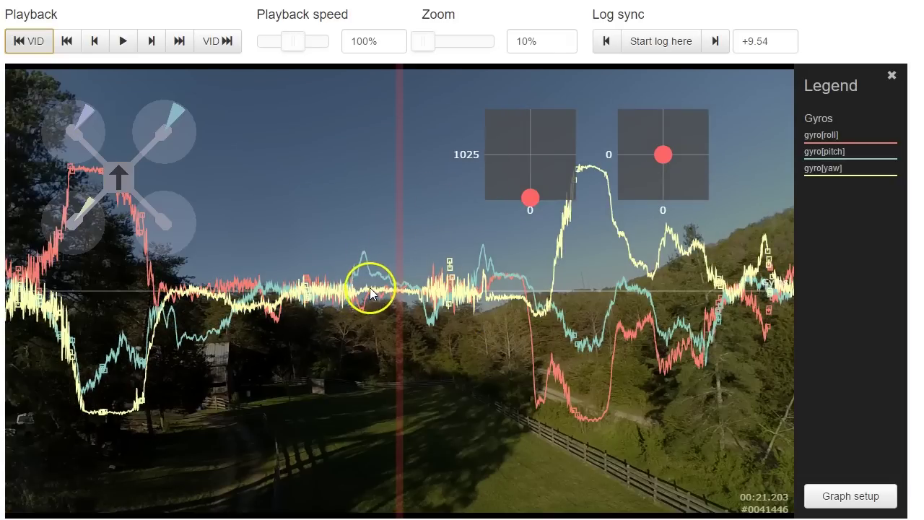
left_click_drag(512, 338, 296, 320)
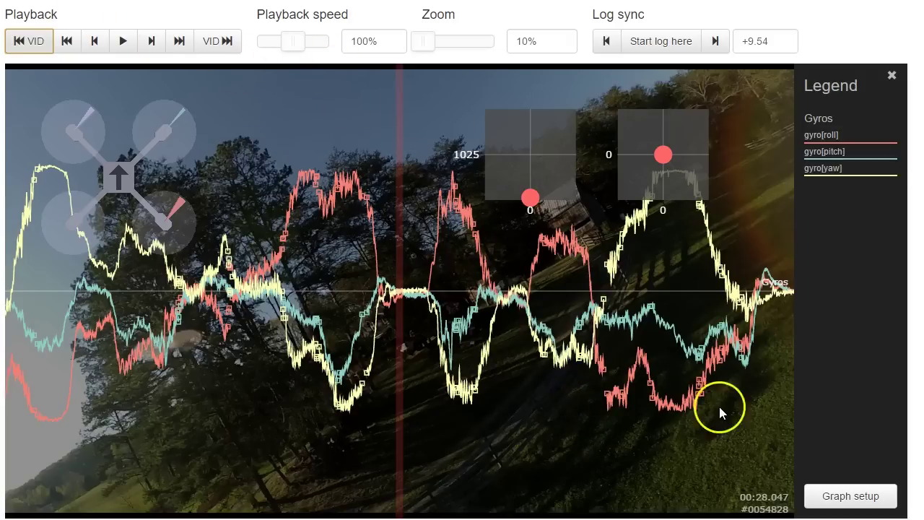
- Replace the gyro field with the Gyro + PID roll example graph and save the graph setup
left_click(815, 495)
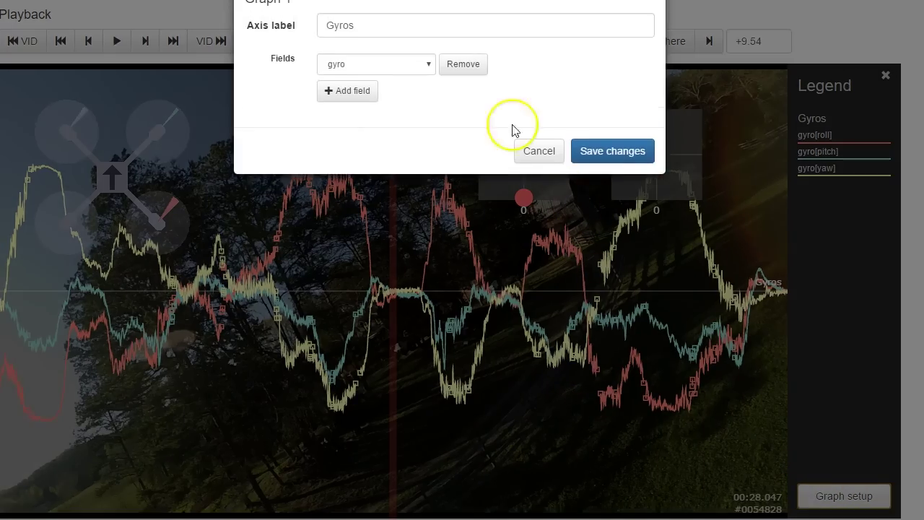
left_click(459, 58)
left_click(303, 2)
left_click(289, 88)
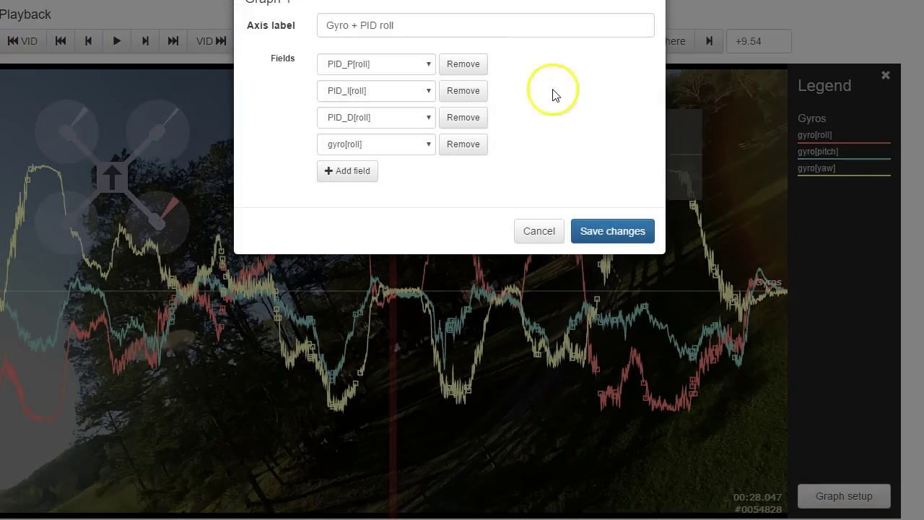
left_click(606, 229)
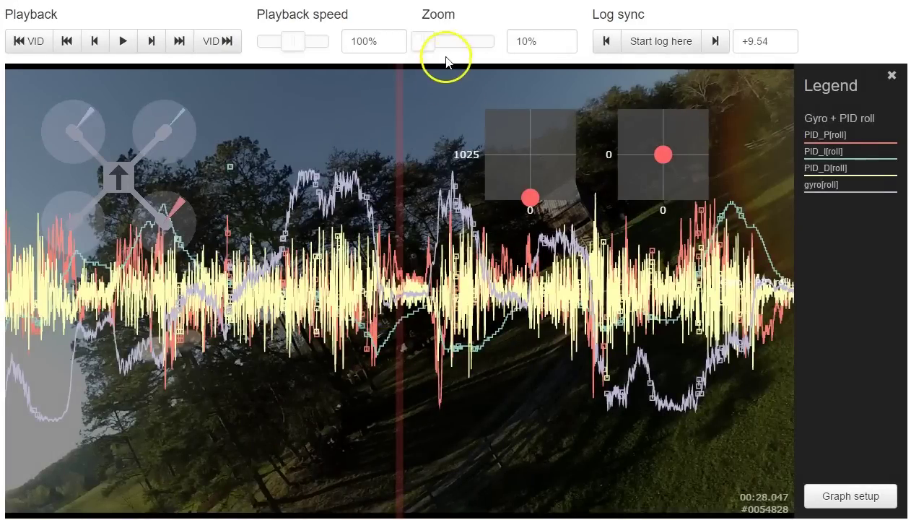
- Zoom the graph to 100% and scrub back through the roll PID and gyro traces
left_click_drag(417, 41, 455, 44)
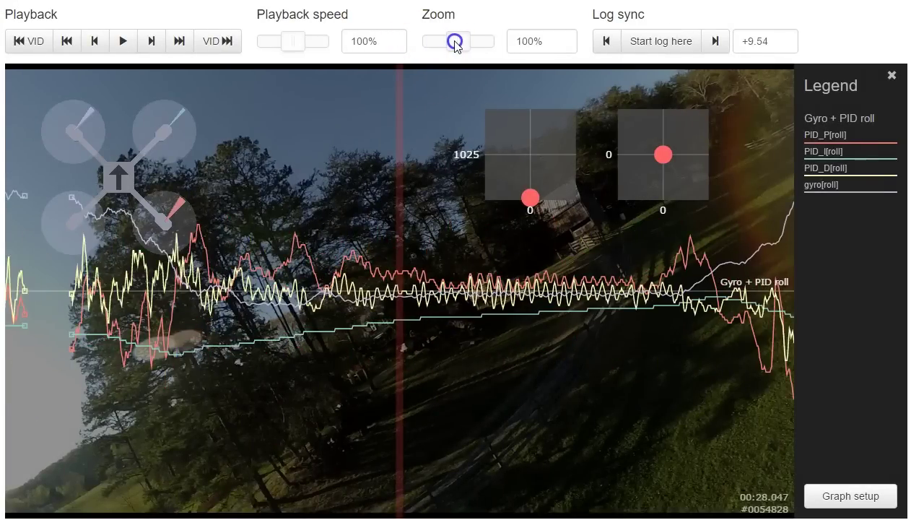
left_click_drag(397, 337, 923, 339)
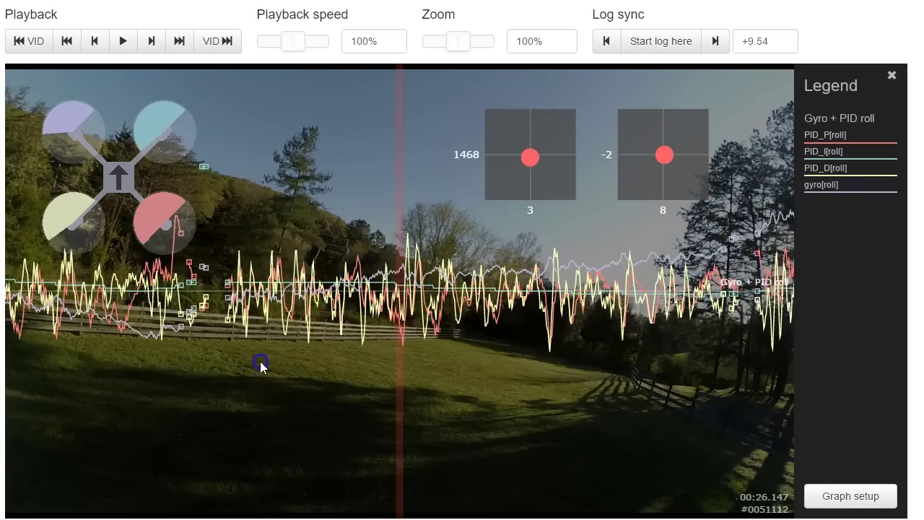
left_click_drag(262, 367, 676, 390)
left_click_drag(251, 391, 614, 383)
left_click_drag(414, 385, 705, 392)
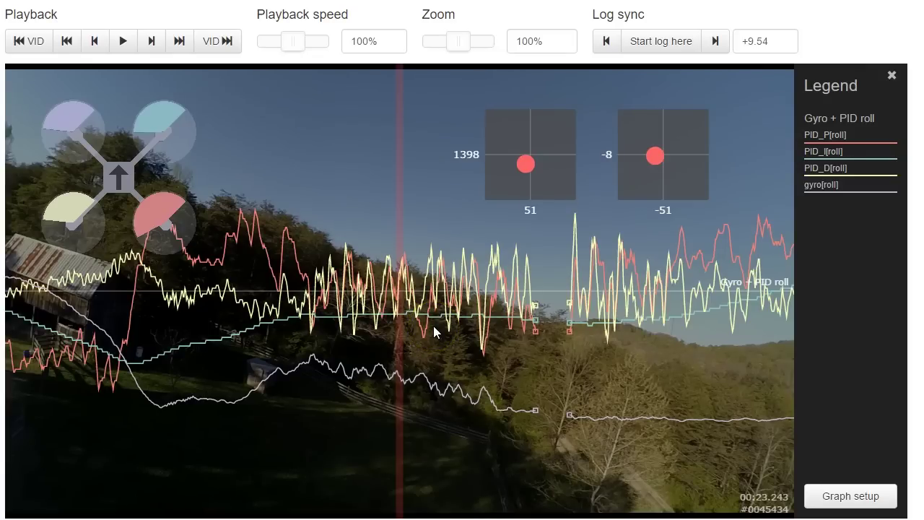
left_click_drag(373, 309, 923, 314)
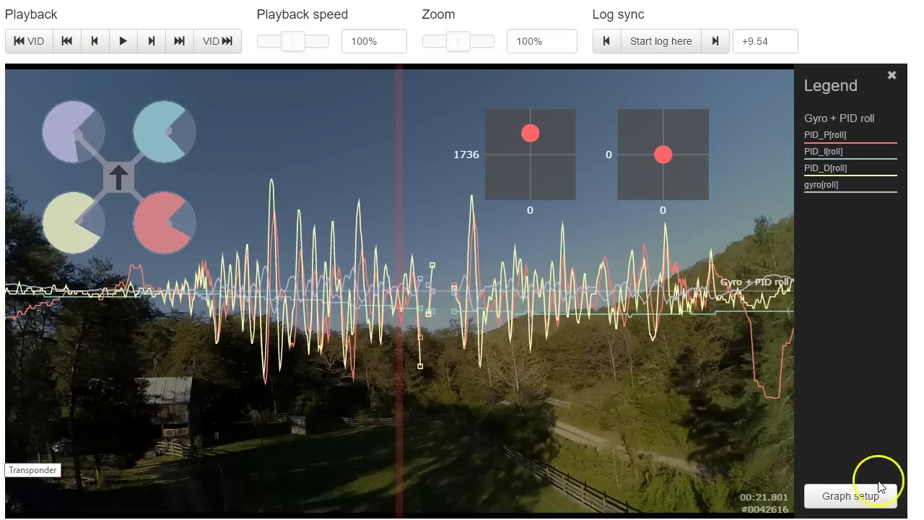
- Swap the roll fields for the Gyro + PID yaw example graph and save the setup
left_click(873, 495)
left_click(456, 63)
left_click(456, 63)
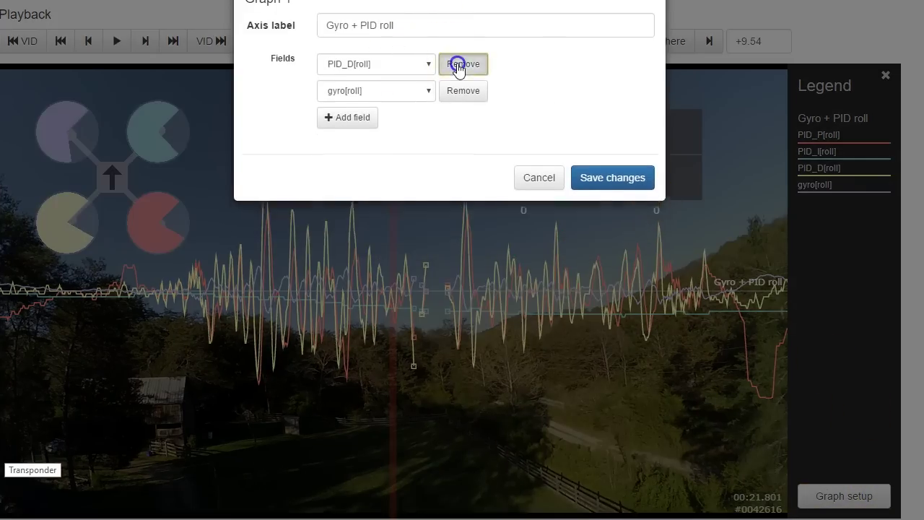
scroll(458, 64, "down", 3)
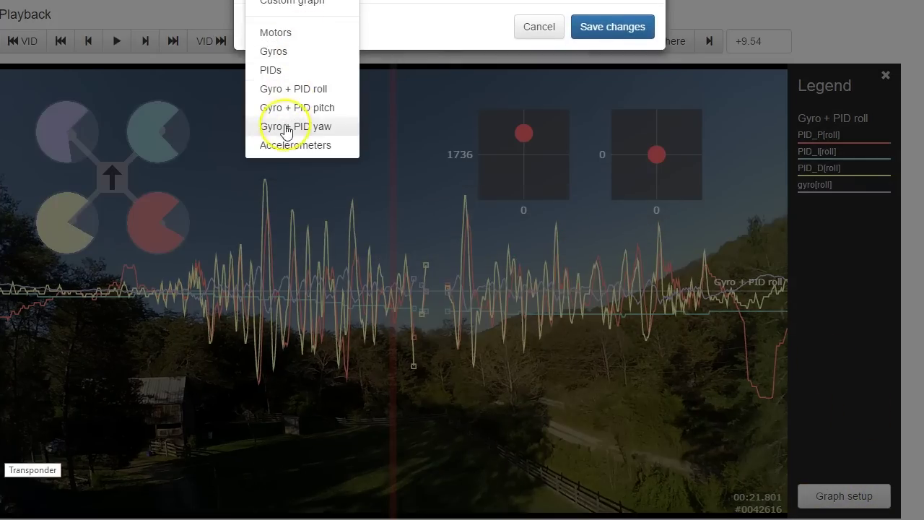
left_click(267, 125)
left_click(611, 232)
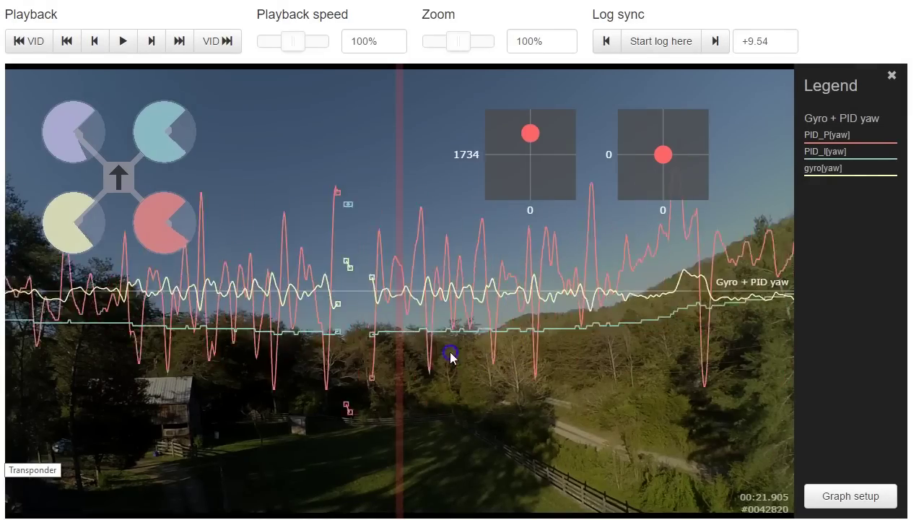
- Play the log and scrub forward through the yaw traces to about 00:29.147
left_click_drag(358, 368, 580, 378)
key("space")
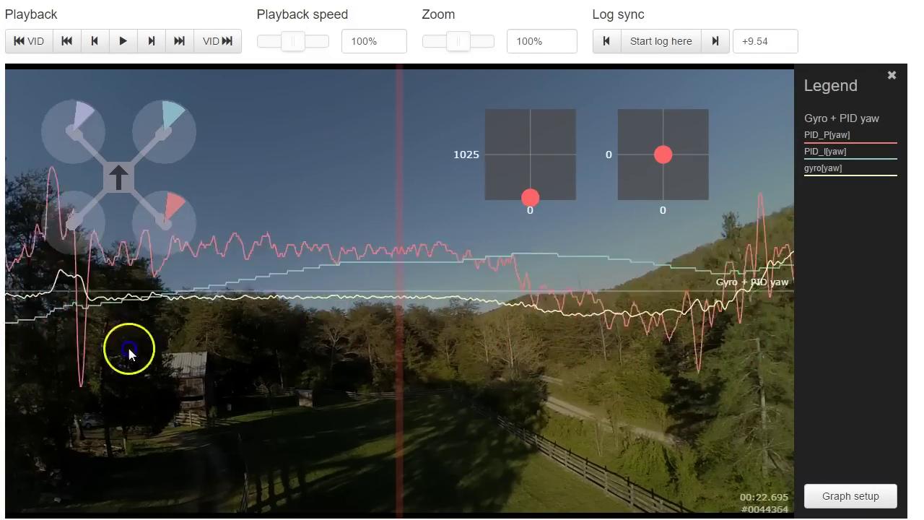
left_click_drag(622, 371, 155, 326)
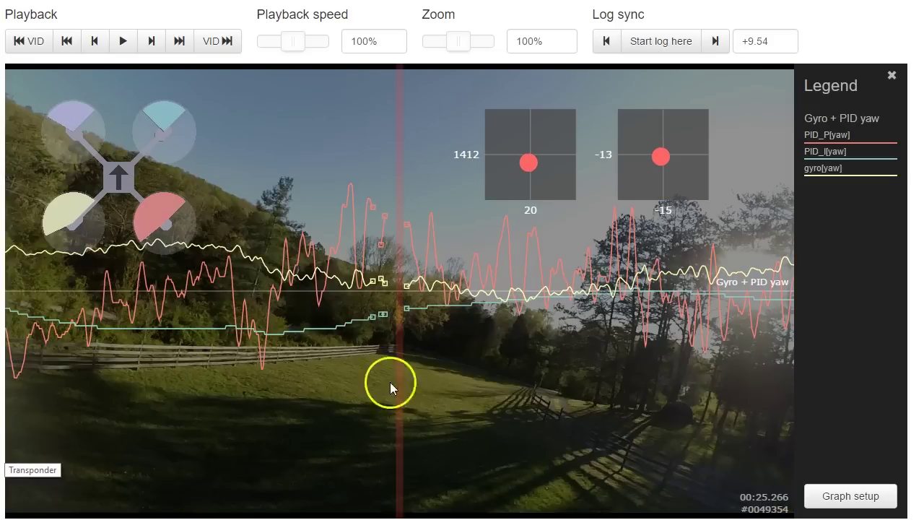
left_click_drag(439, 390, 261, 381)
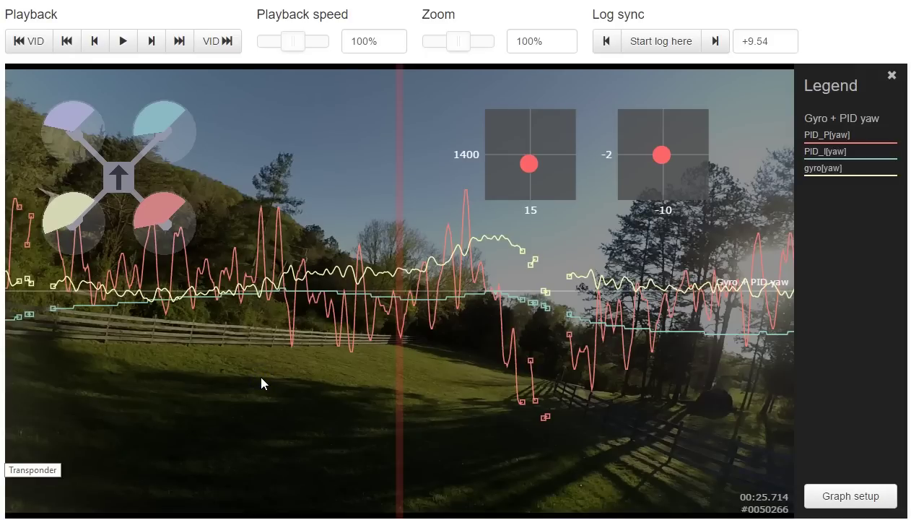
left_click_drag(500, 387, 194, 371)
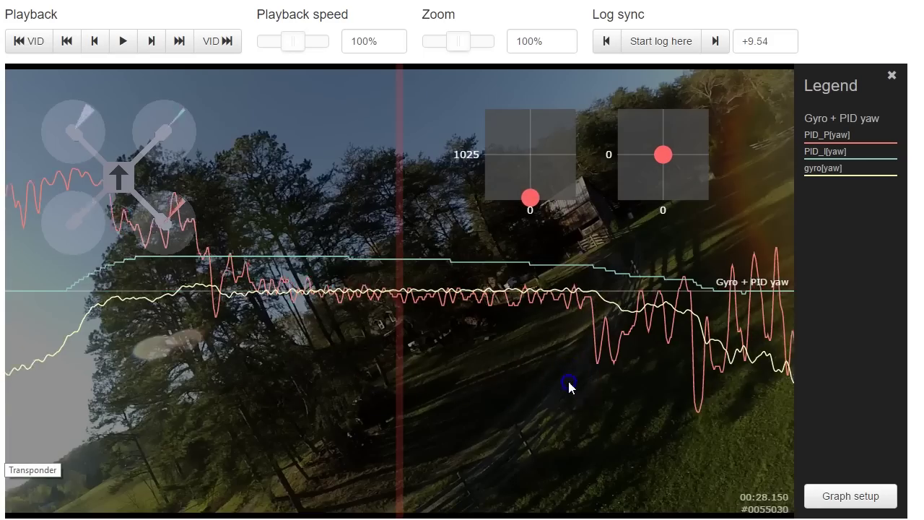
left_click_drag(567, 383, 207, 401)
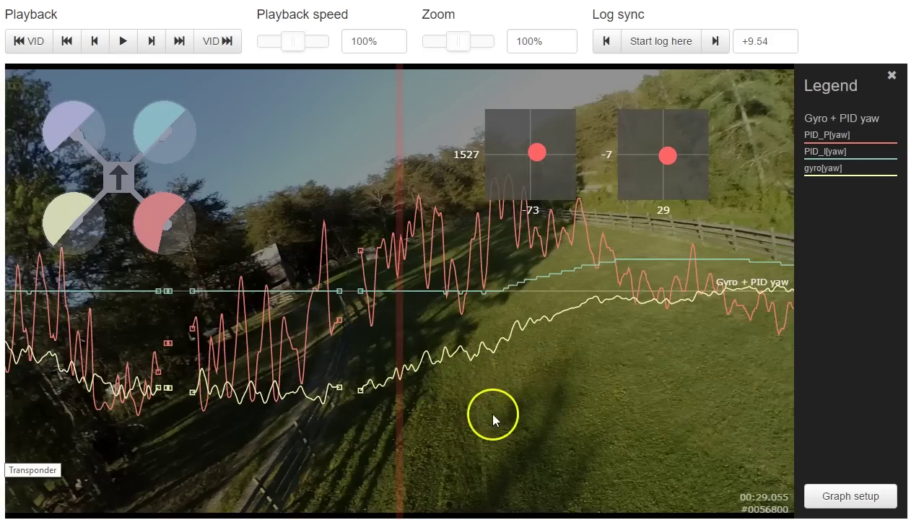
left_click_drag(492, 414, 472, 413)
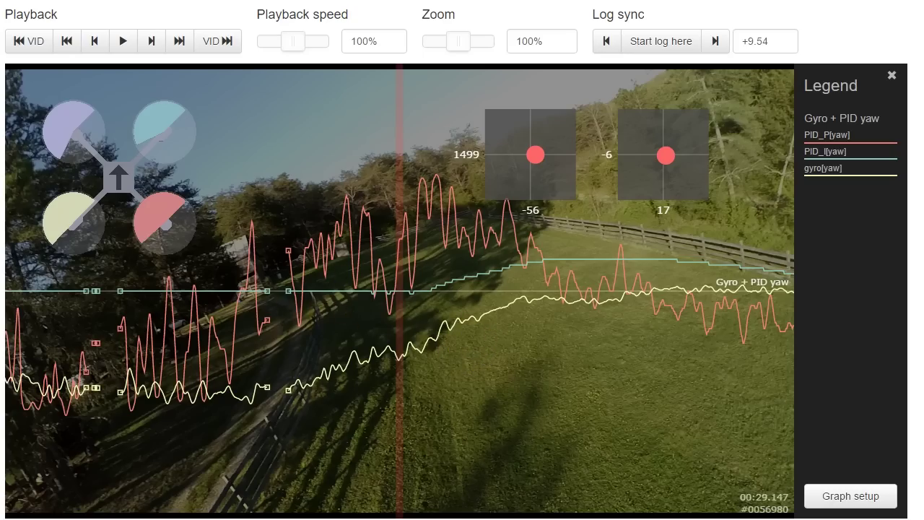
- Replace the yaw fields with the Gyro + PID pitch example graph and save the setup
left_click(849, 496)
left_click(470, 64)
left_click(470, 64)
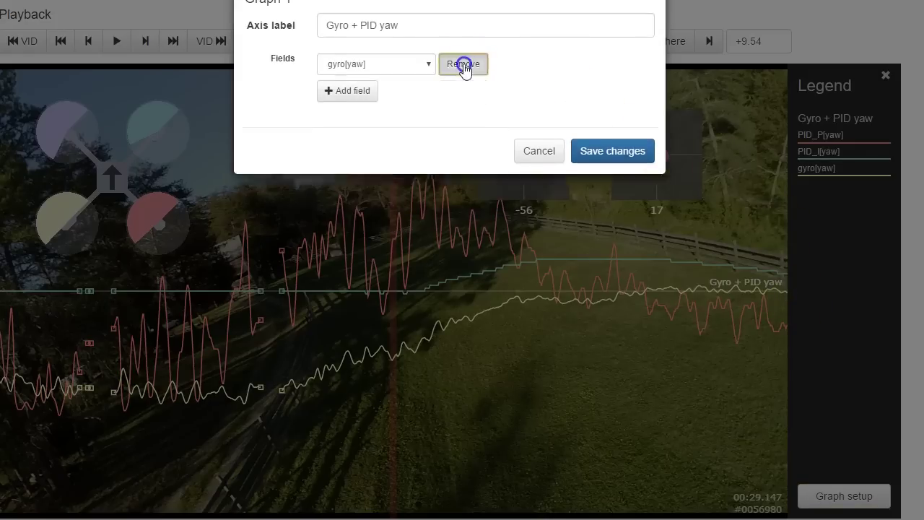
left_click(464, 65)
left_click(275, 0)
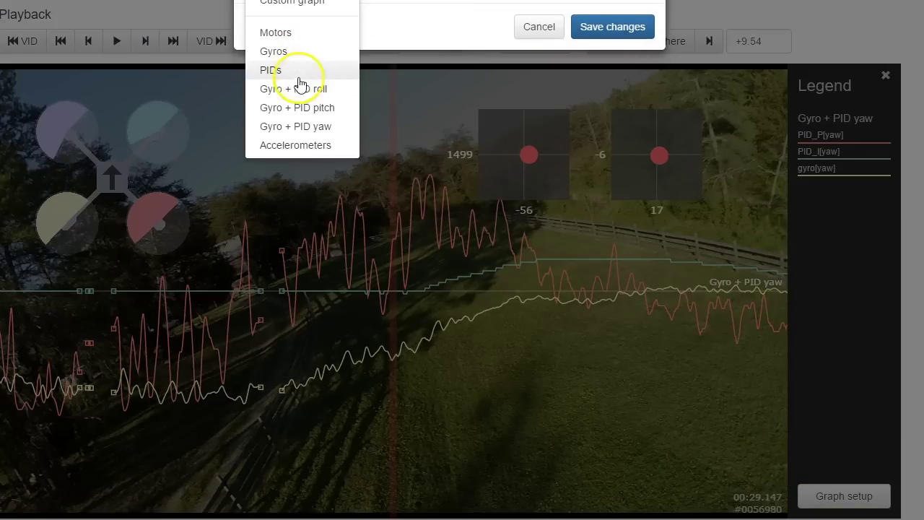
left_click(302, 108)
left_click(611, 231)
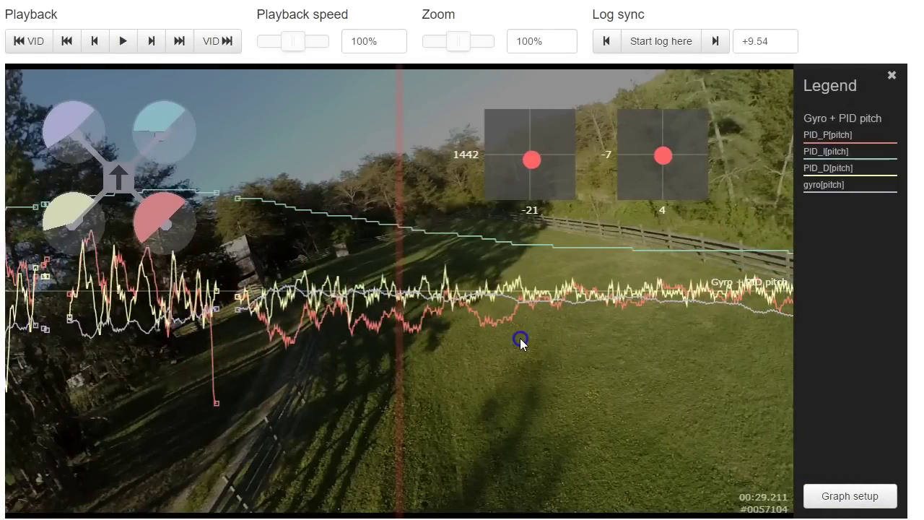
- Play and scrub the log and synced video forward to about 00:36.844
left_click_drag(521, 340, 705, 334)
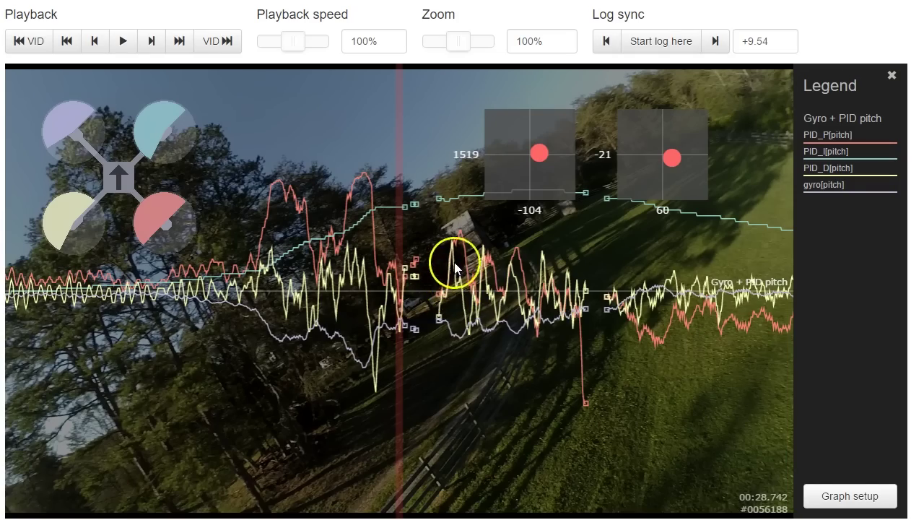
left_click_drag(481, 293, 0, 332)
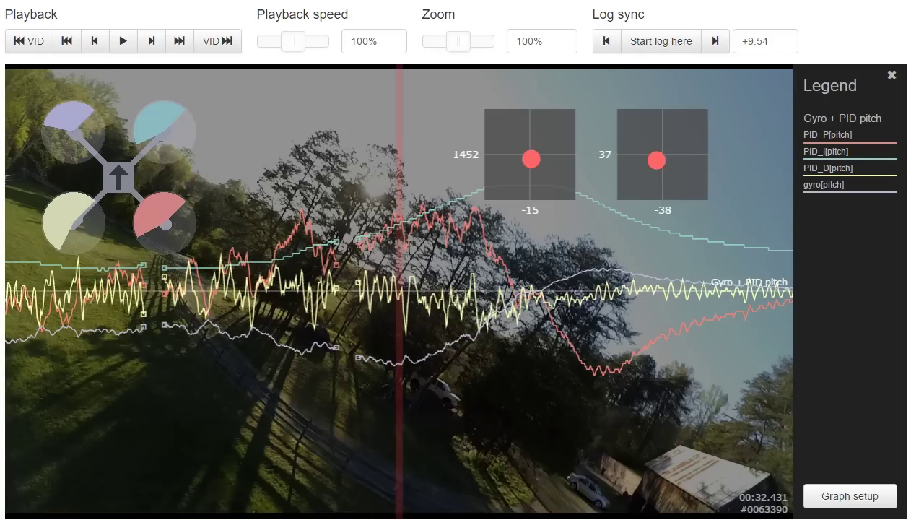
left_click(572, 461)
left_click_drag(146, 386, 0, 375)
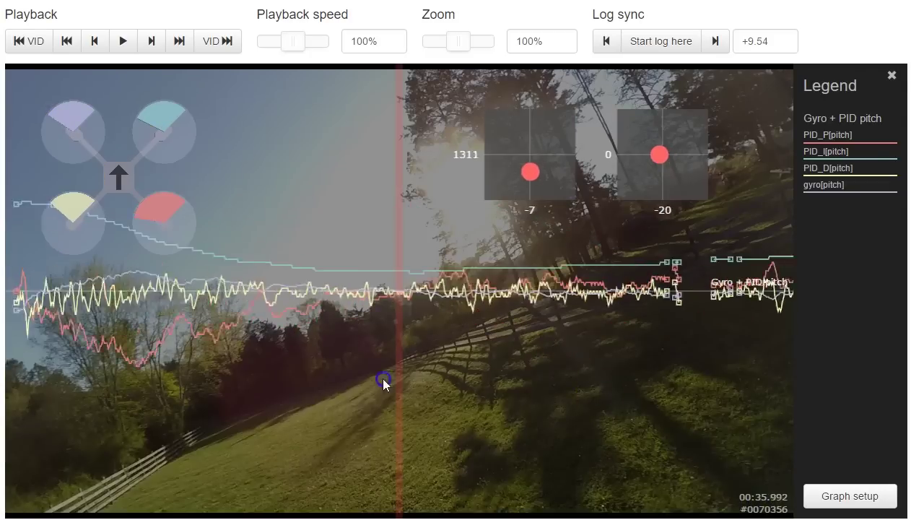
left_click(323, 350)
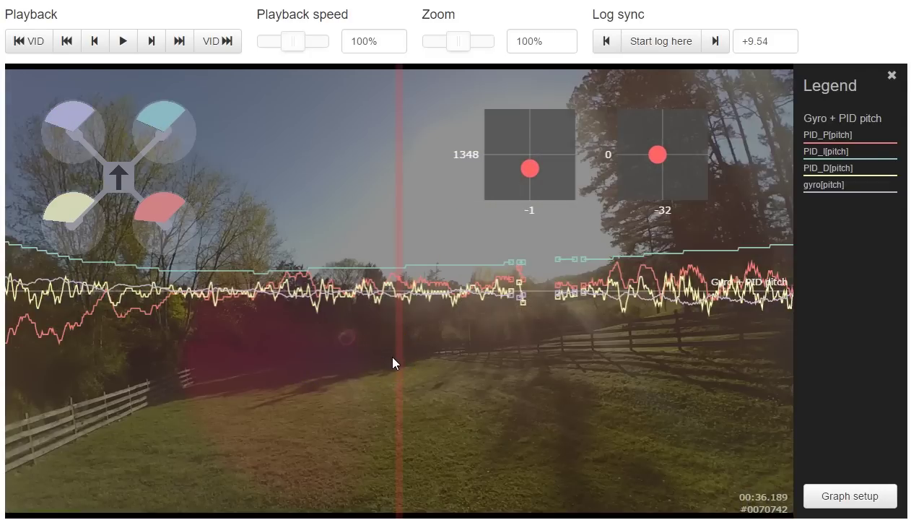
left_click_drag(468, 348, 209, 345)
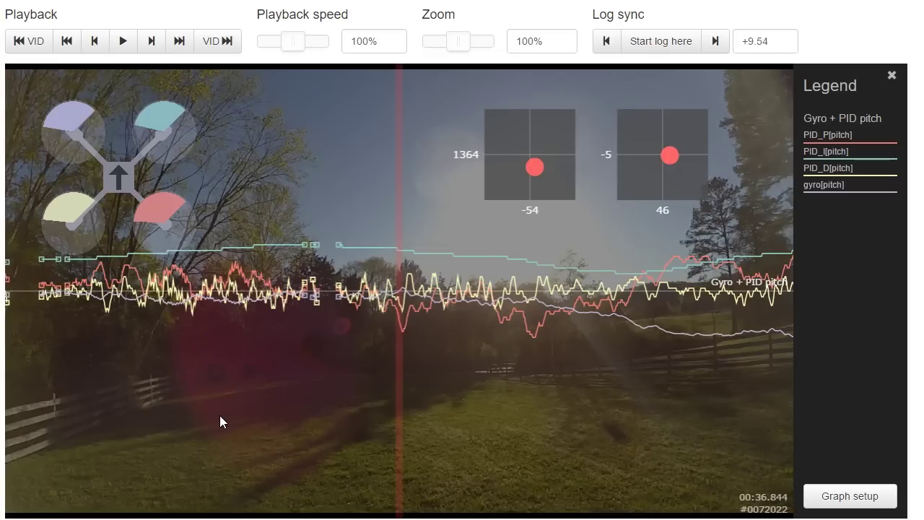
left_click(194, 412)
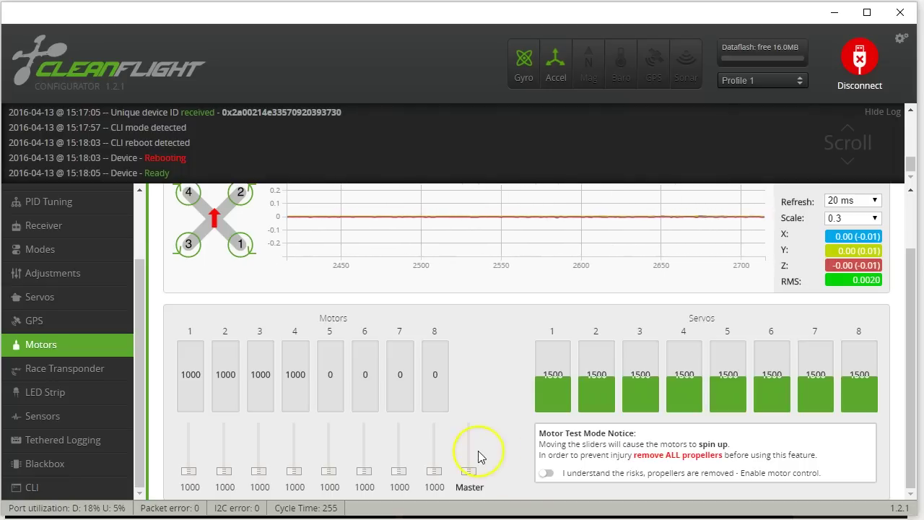
- Enable motor control and spin motor 1 alone to around 1493
left_click(547, 473)
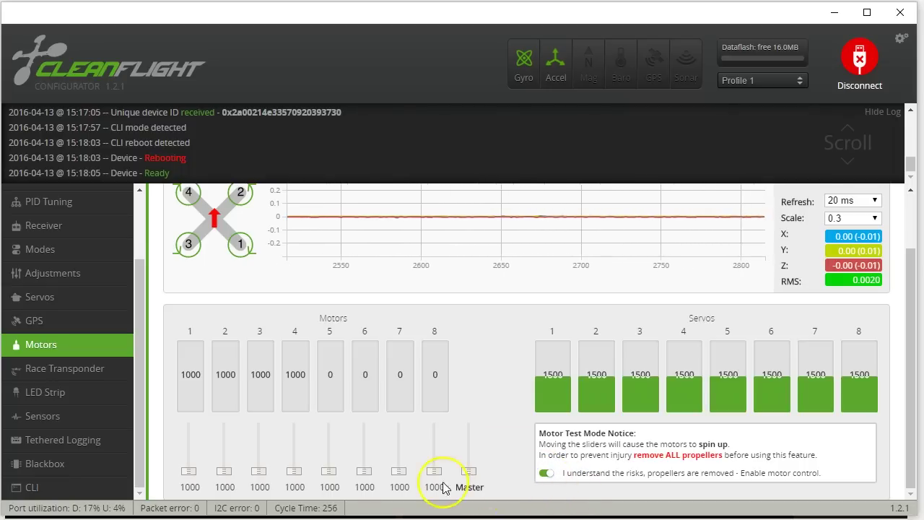
mouse_move(188, 472)
left_mouse_down()
mouse_move(188, 428)
mouse_move(186, 488)
left_mouse_up()
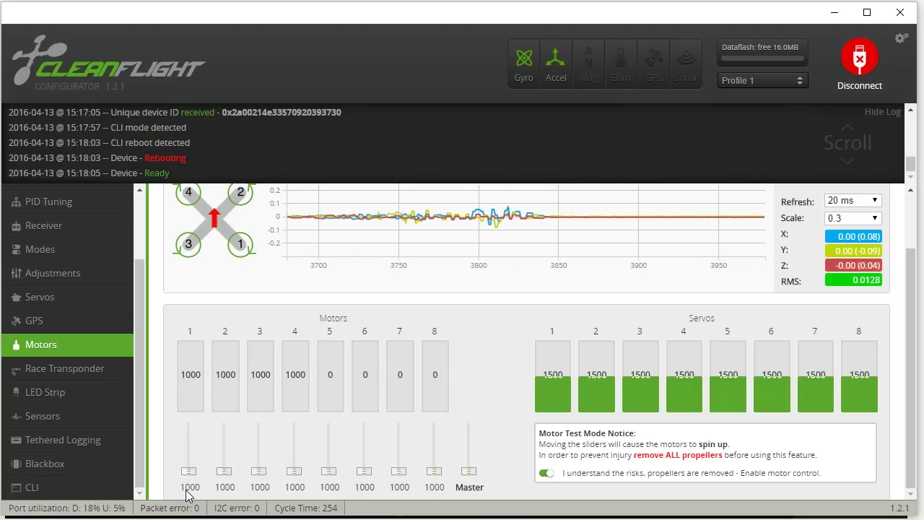
left_click(174, 441)
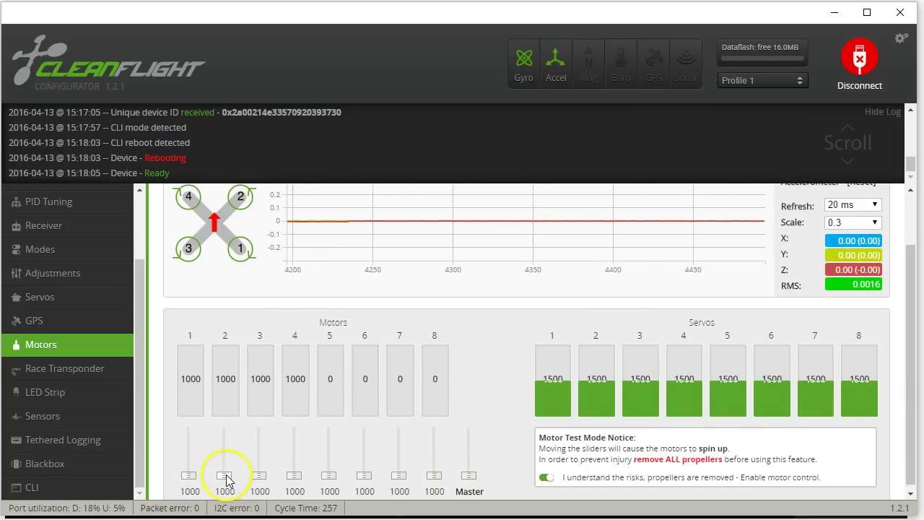
- Spin motor 2 on its own while watching the accelerometer trace, then return it to 1000
mouse_move(225, 476)
left_mouse_down()
mouse_move(230, 438)
mouse_move(225, 485)
left_mouse_up()
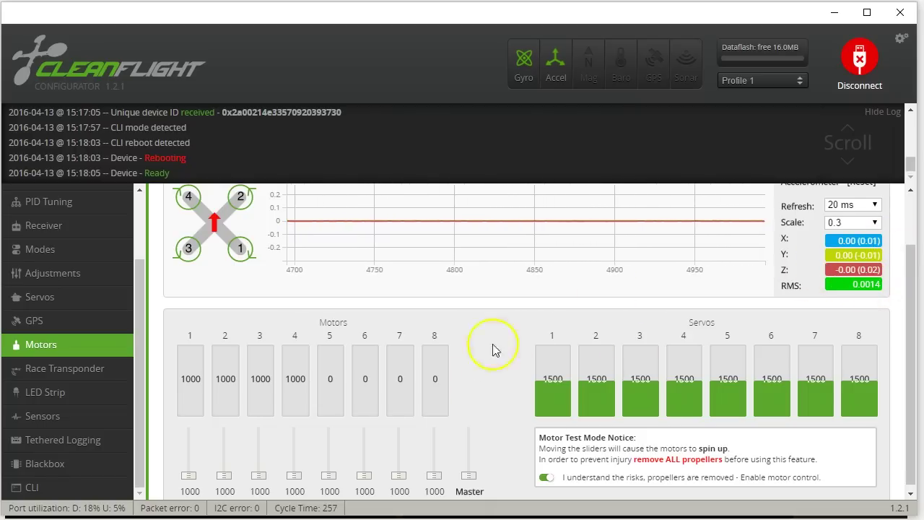
scroll(830, 209, "up", 1)
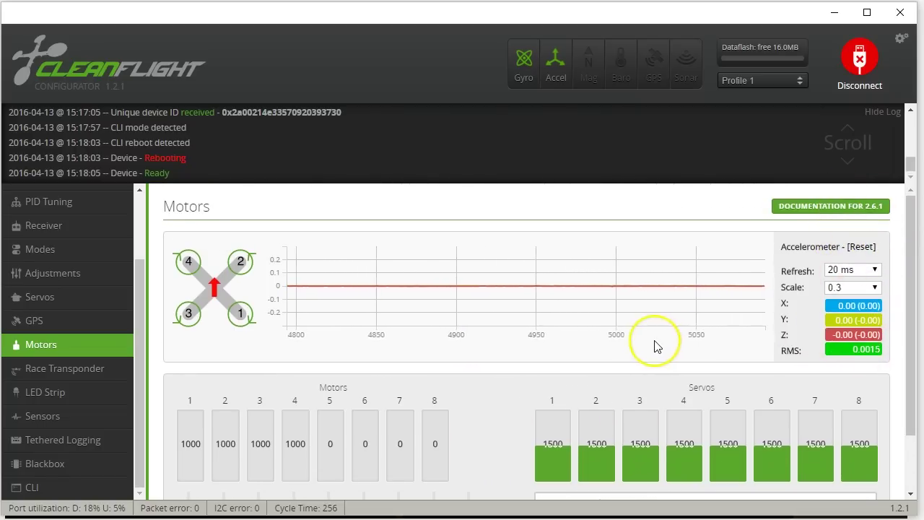
scroll(614, 351, "down", 1)
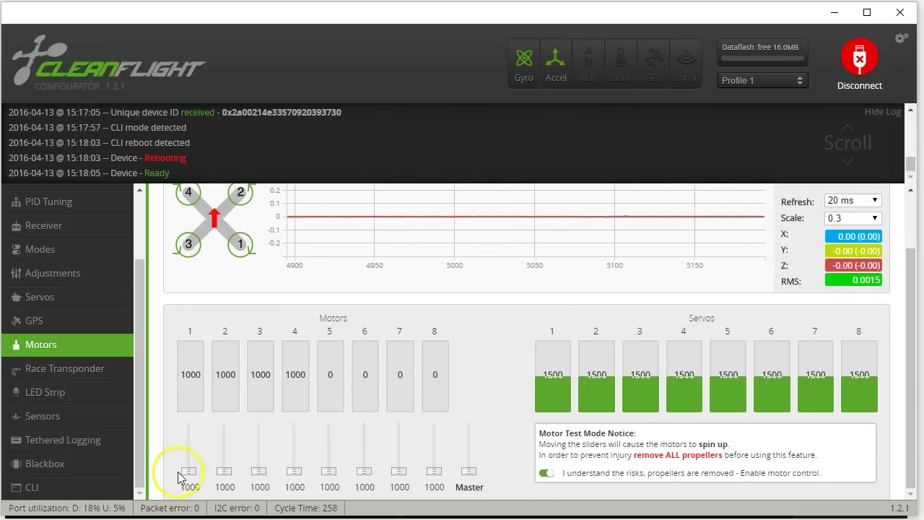
- Spin motor 1 gently, then motor 3 alone, comparing their accelerometer vibration traces
left_click_drag(187, 472, 195, 509)
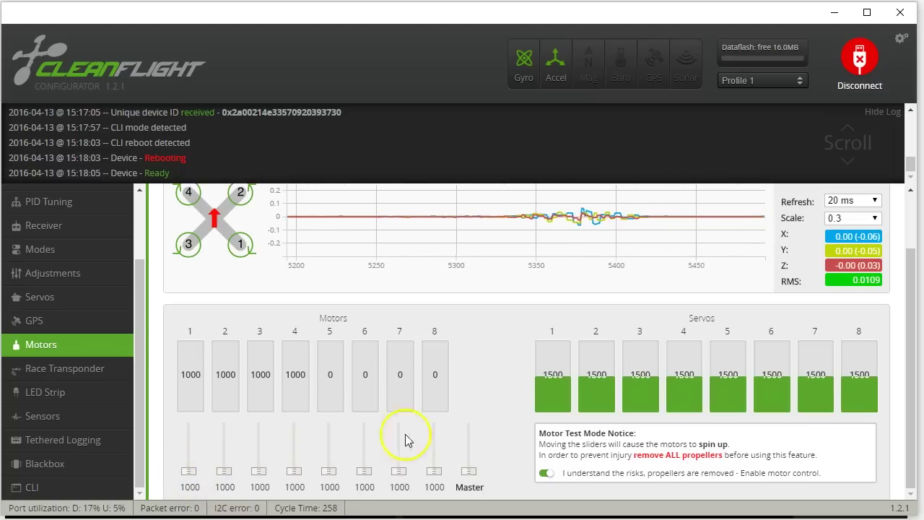
scroll(756, 224, "up", 1)
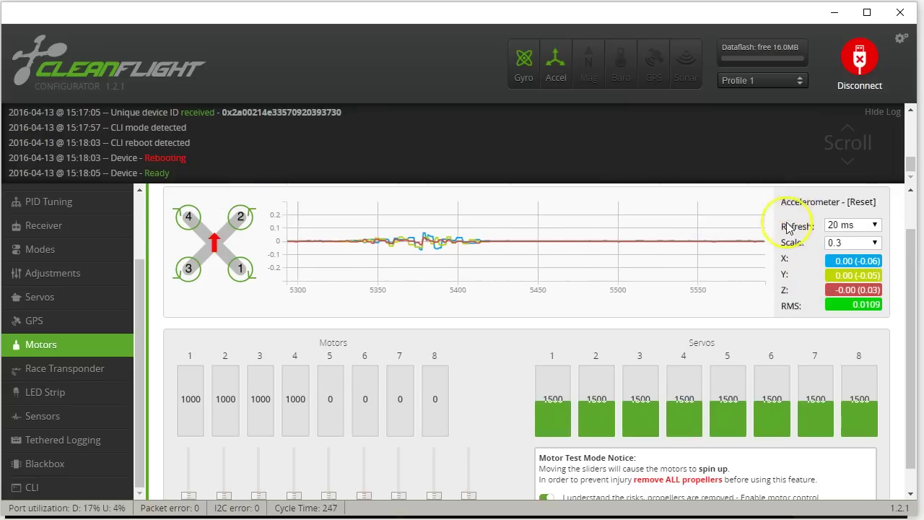
scroll(721, 318, "down", 1)
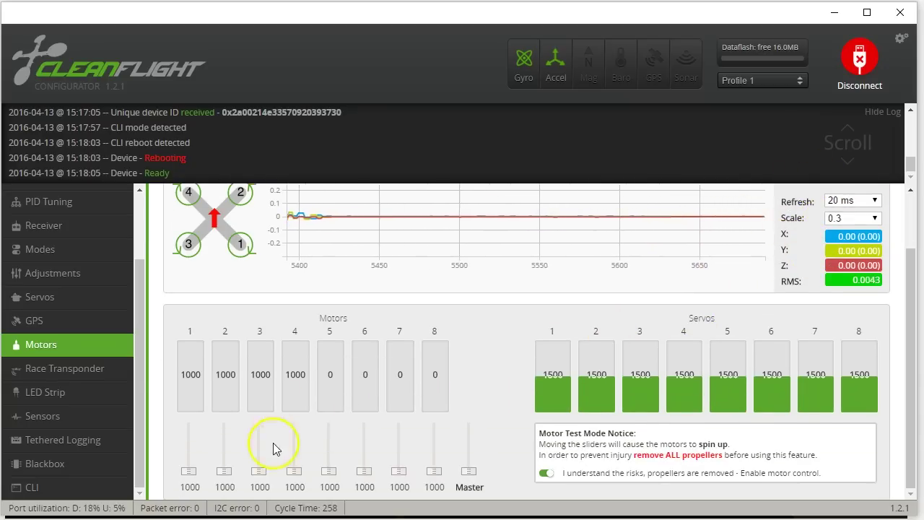
mouse_move(255, 472)
left_mouse_down()
mouse_move(267, 408)
mouse_move(267, 482)
left_mouse_up()
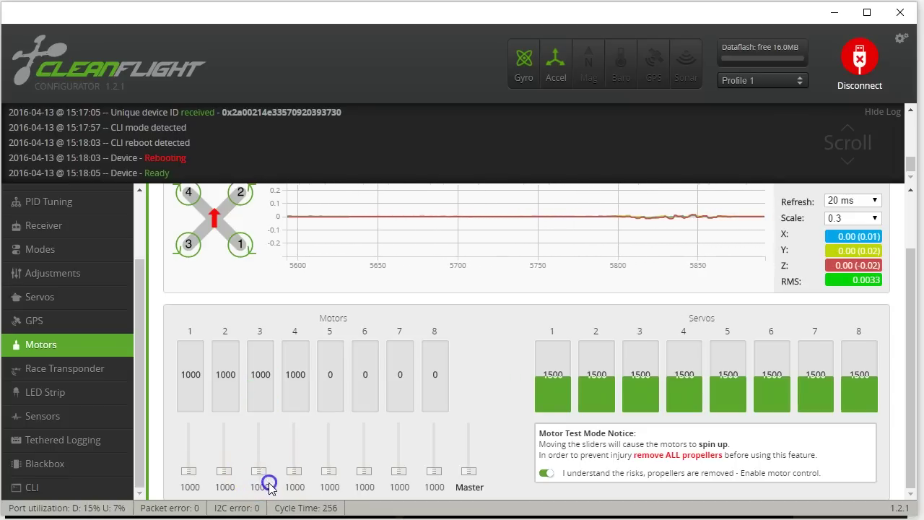
scroll(722, 287, "up", 2)
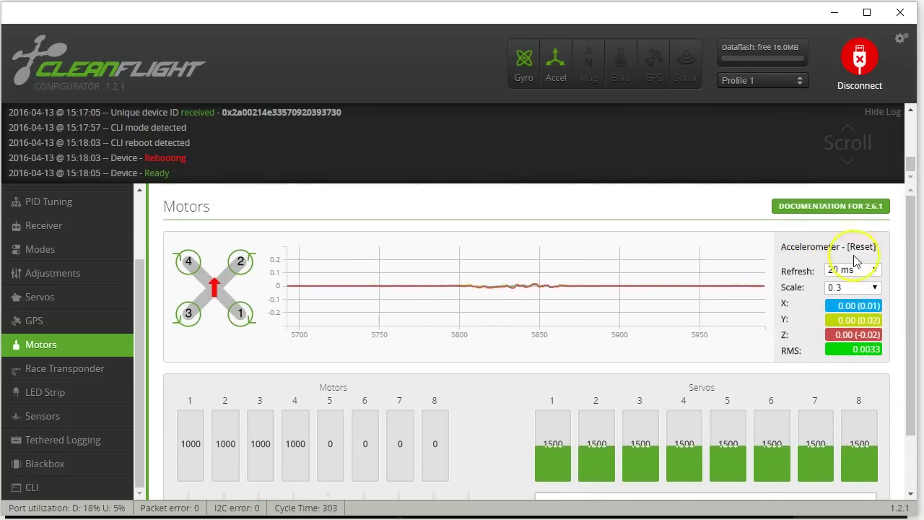
scroll(722, 310, "down", 2)
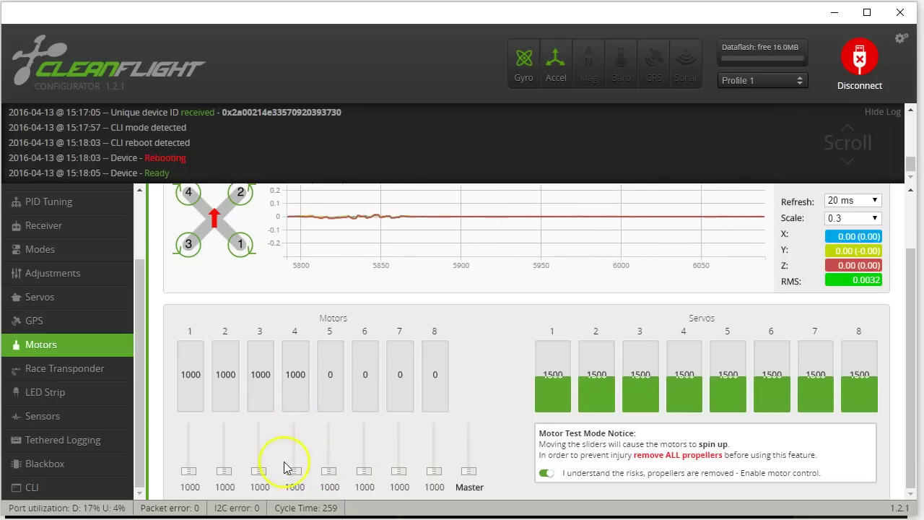
- Spin motor 4 twice, the second time slowly at about 1068, zeroing the accelerometer after each run
left_click_drag(296, 472, 302, 509)
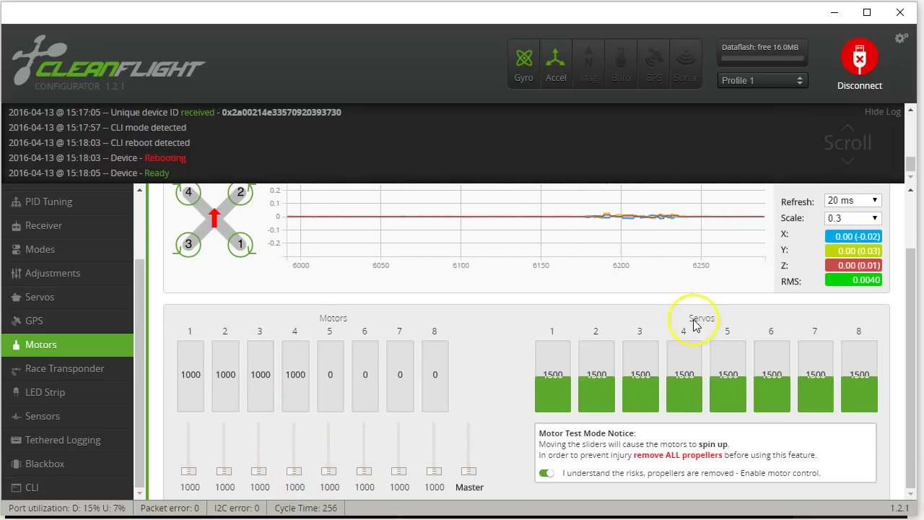
scroll(694, 324, "up", 2)
left_click(858, 221)
scroll(635, 340, "down", 2)
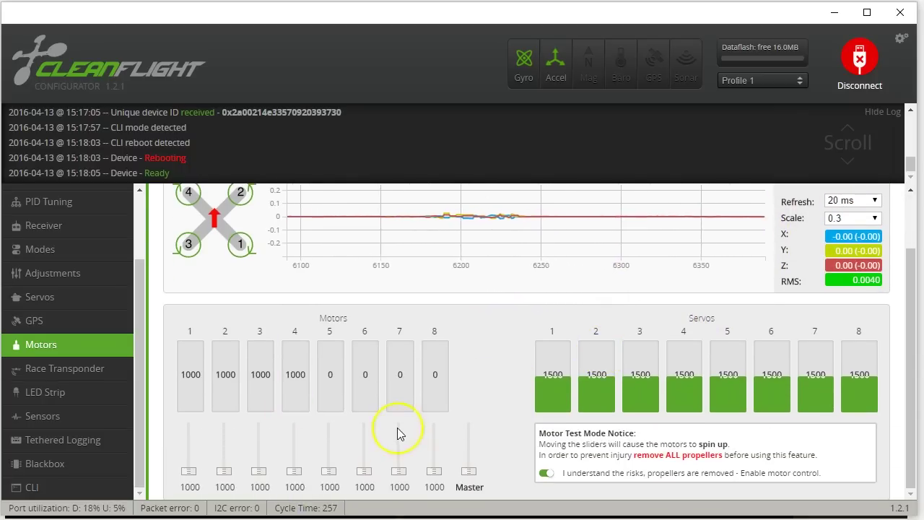
left_click_drag(295, 473, 296, 505)
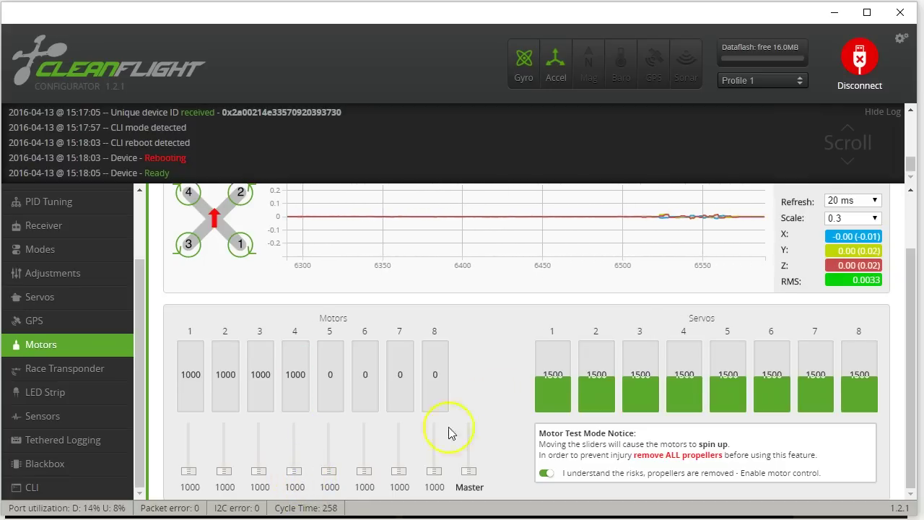
scroll(649, 346, "up", 2)
left_click(861, 247)
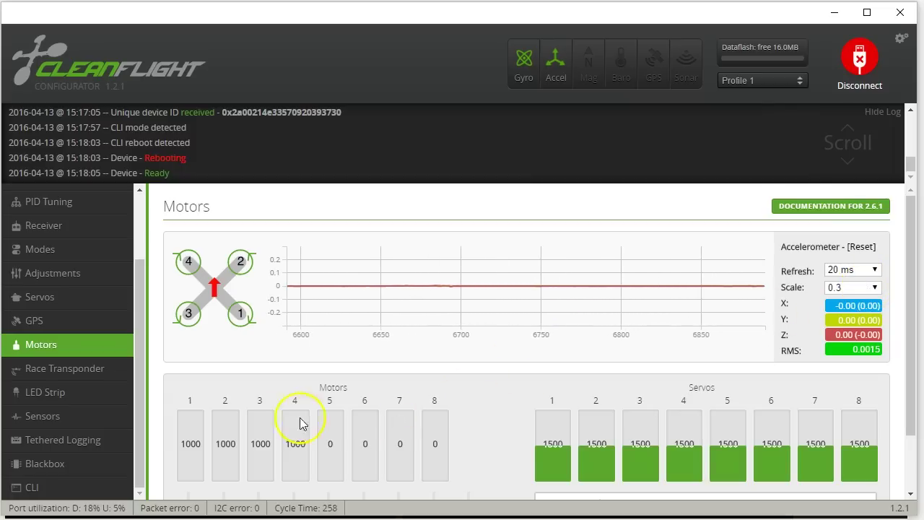
- Spin motor 1 to around 1326 and clear the accelerometer peak values
scroll(303, 325, "down", 1)
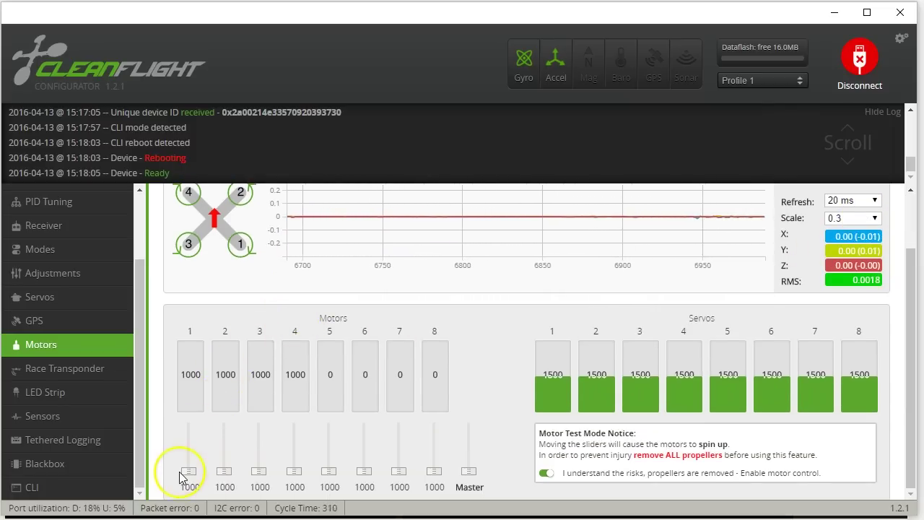
left_click_drag(186, 470, 185, 495)
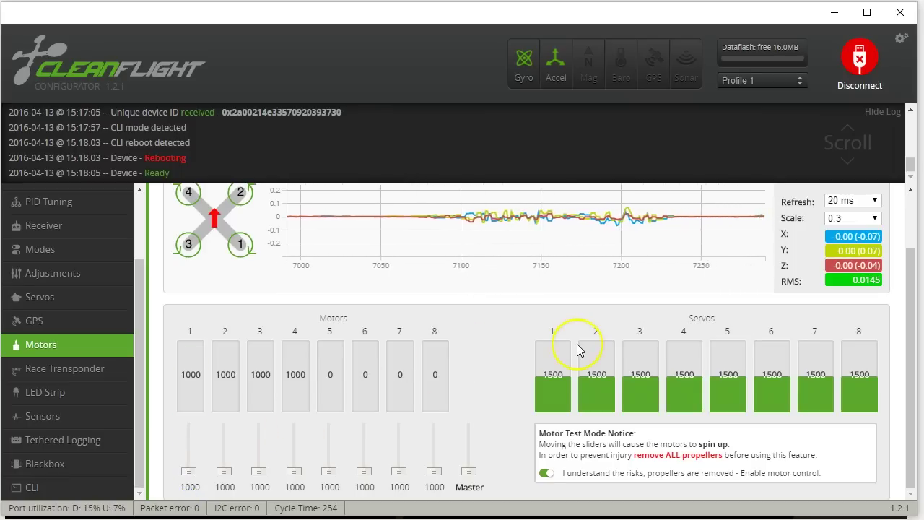
scroll(576, 343, "up", 2)
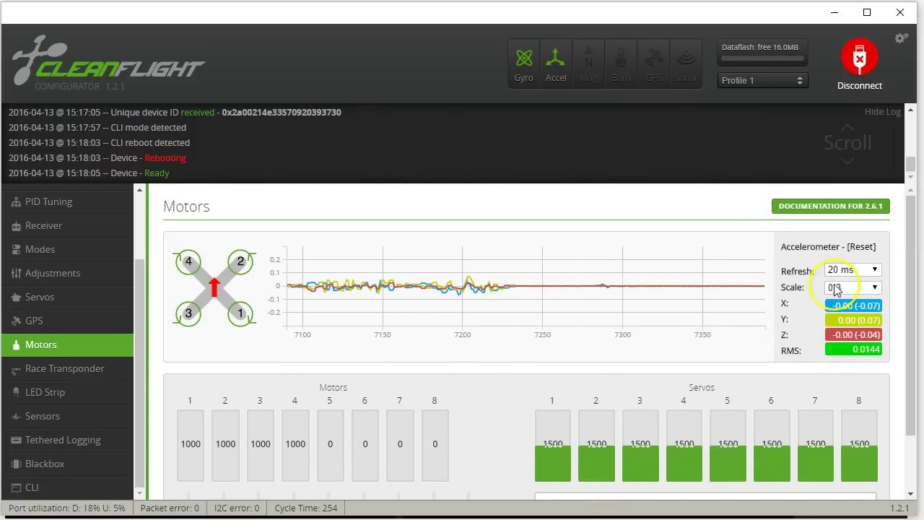
left_click(856, 247)
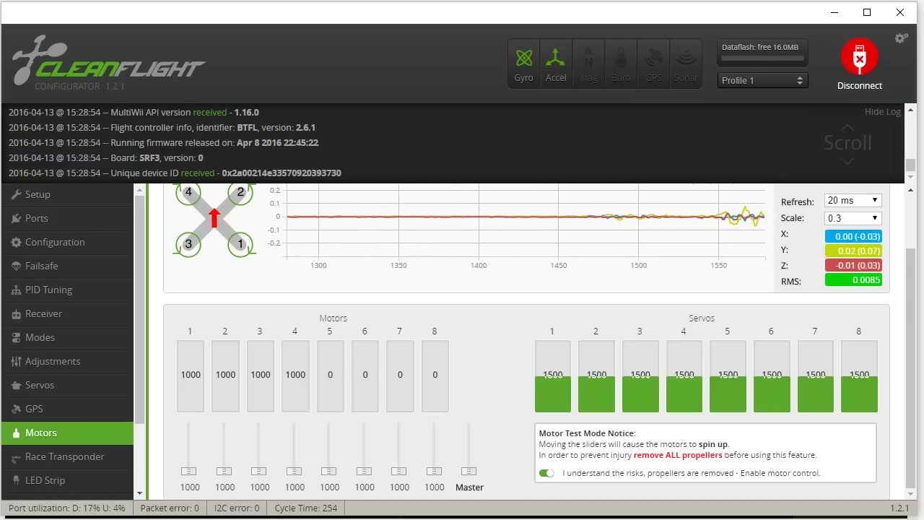
- Reset the accelerometer readings, then briefly spin motor 1 alone and let it return to 1000
scroll(890, 288, "up", 1)
left_click(864, 246)
scroll(798, 314, "down", 2)
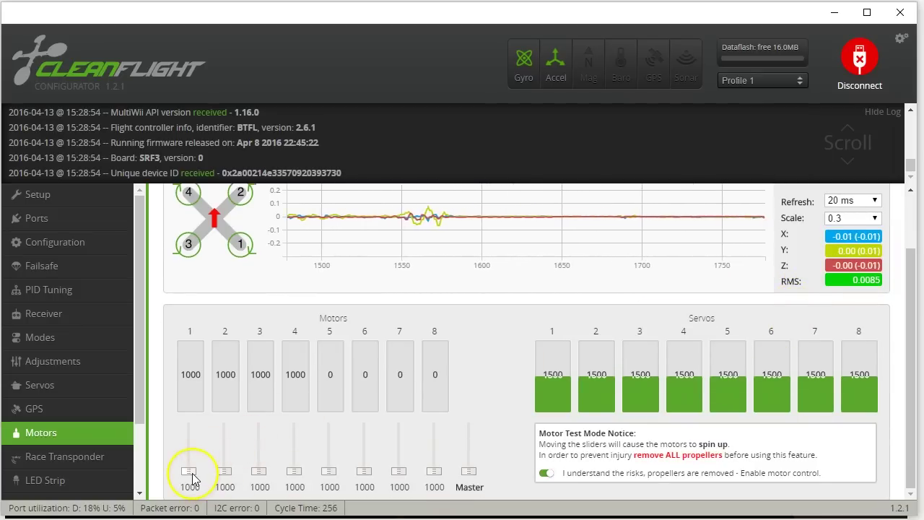
left_click_drag(192, 472, 190, 498)
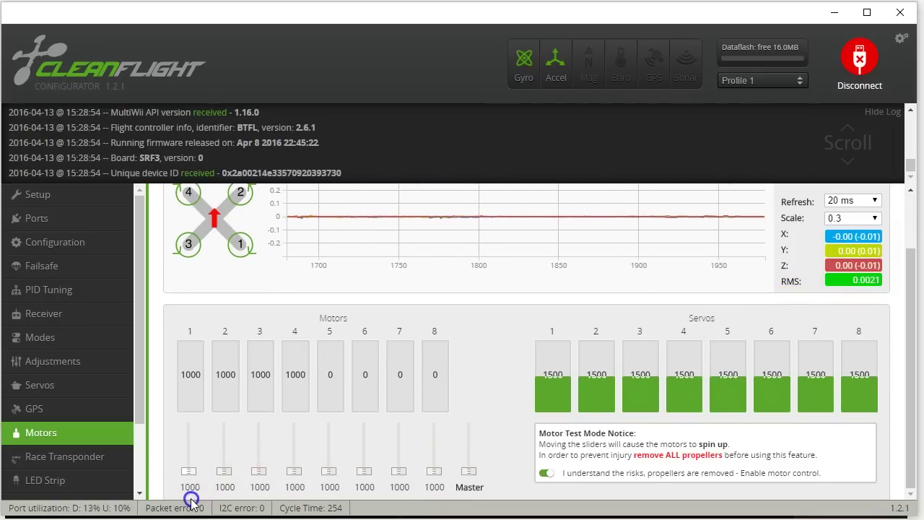